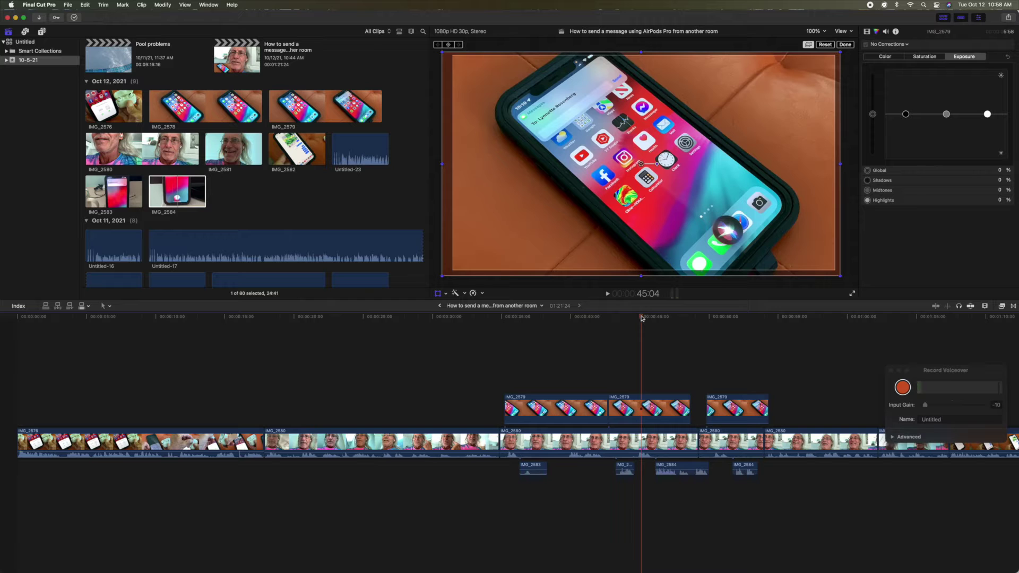
Step: Move the playhead back to 29:07 in the face footage, briefly selecting the IMG_2583 audio clip
drag(642, 318, 362, 344)
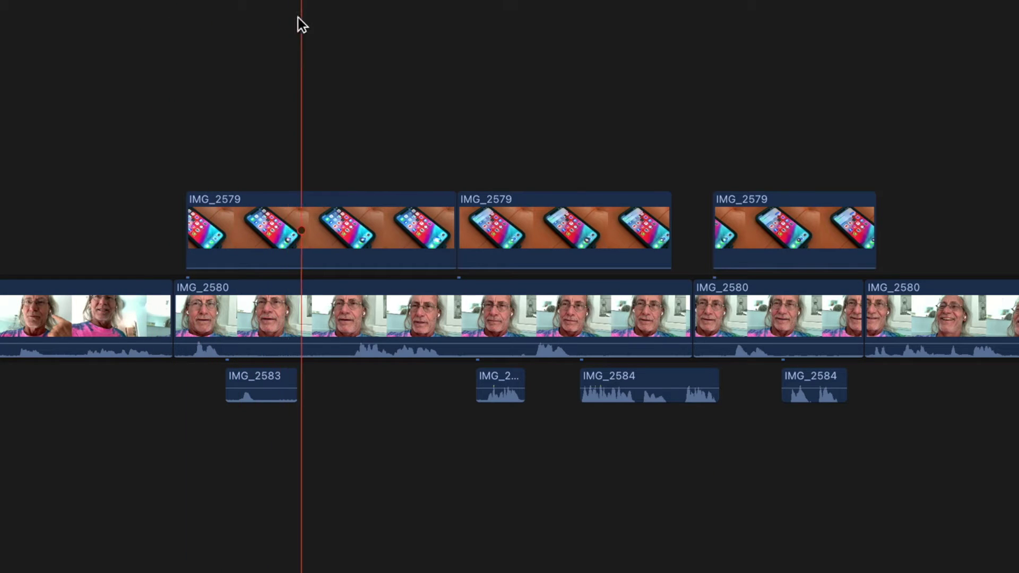
drag(348, 8, 445, 3)
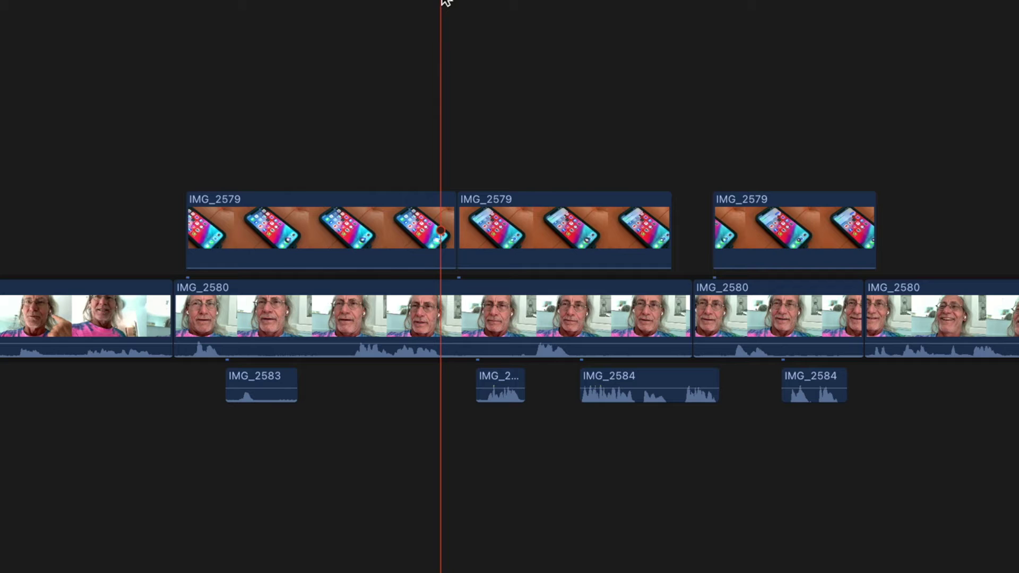
click(270, 381)
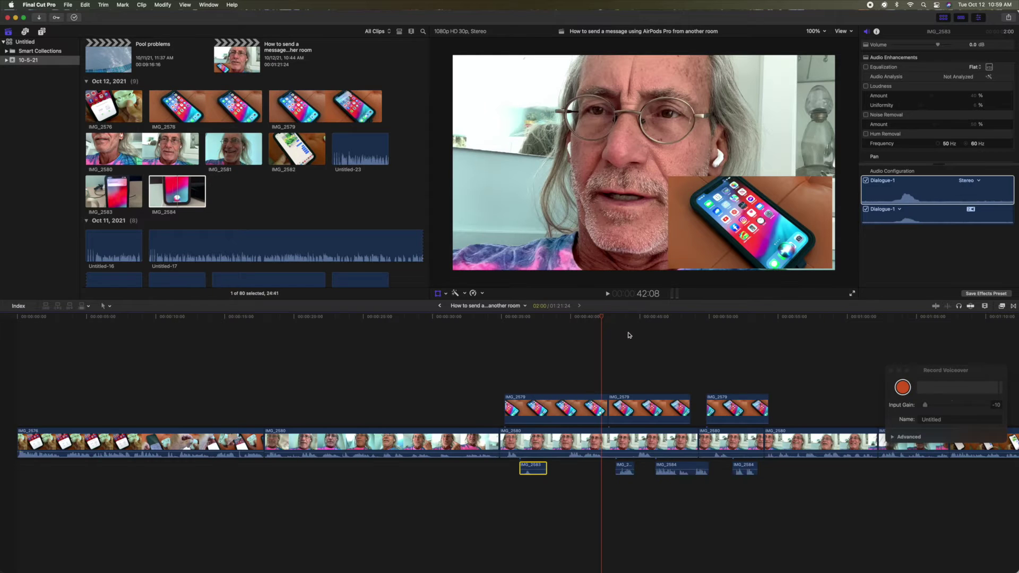
drag(600, 318, 424, 351)
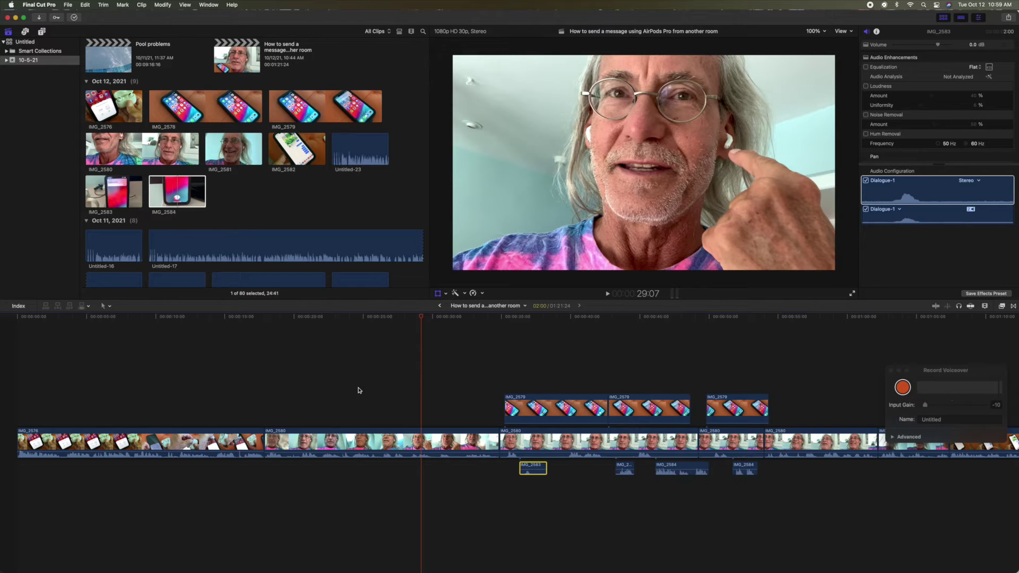
Step: Select the IMG_2580 video clip and detach its audio with Shift-Control-S
click(382, 442)
key(super+6)
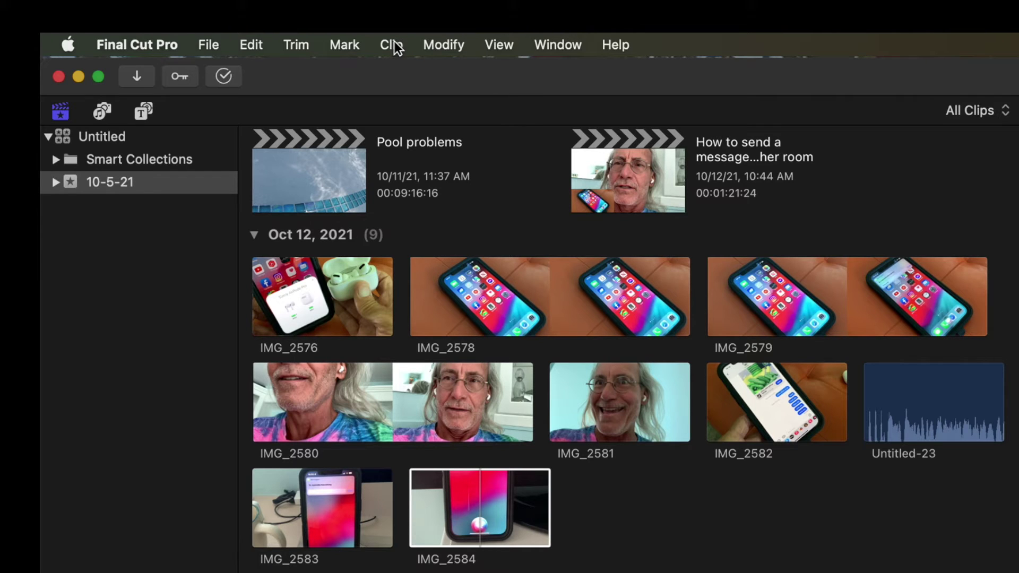
click(397, 45)
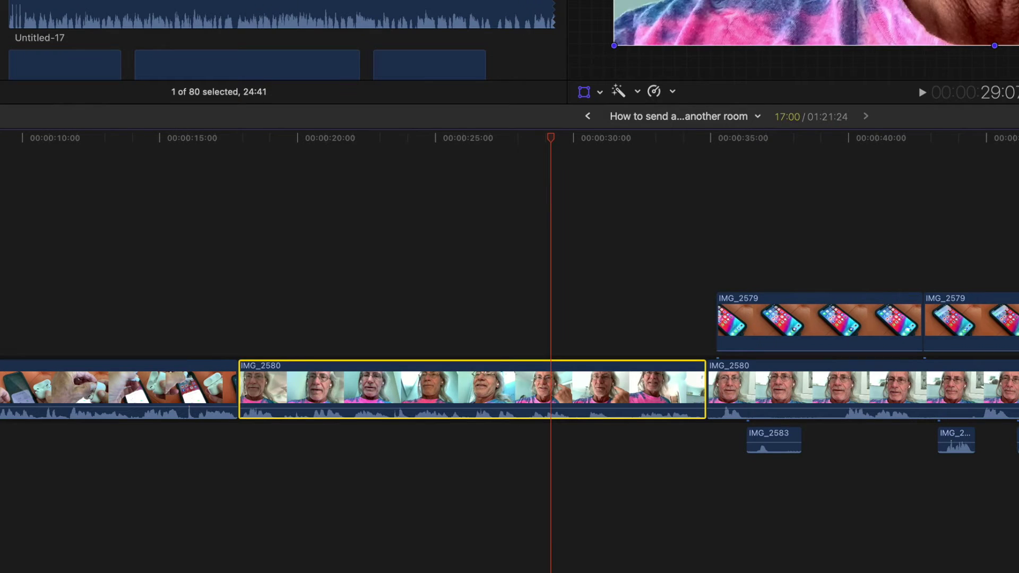
key(ctrl+shift+s)
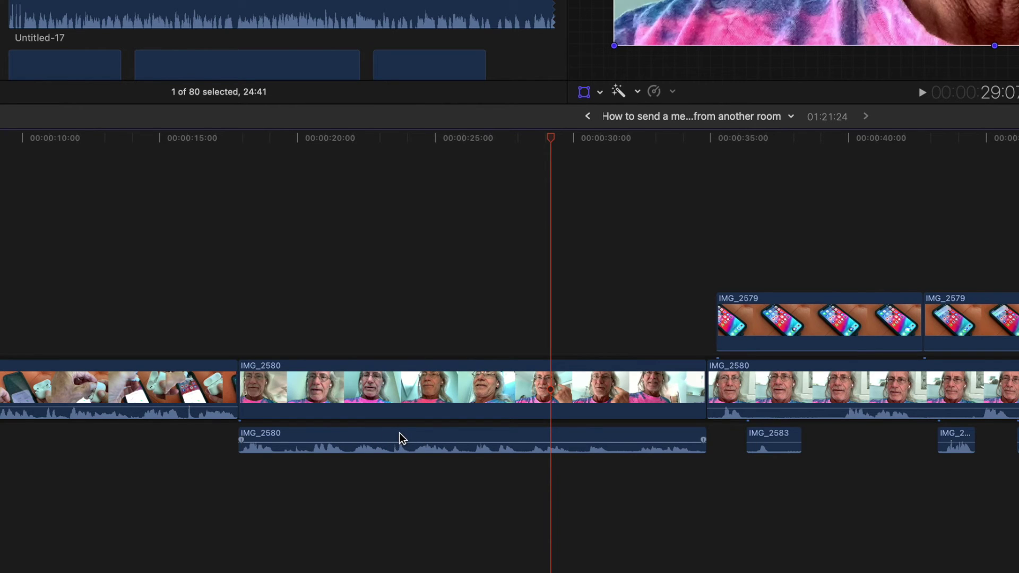
click(405, 374)
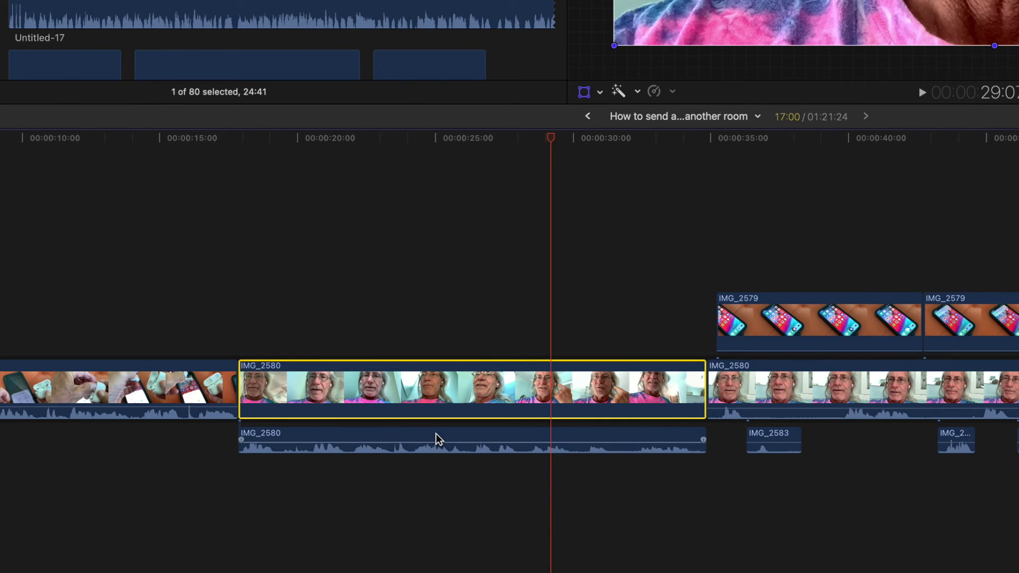
mouse_move(434, 439)
mouse_down()
mouse_move(35, 525)
mouse_move(44, 491)
mouse_move(483, 478)
mouse_move(678, 487)
mouse_move(432, 448)
mouse_move(439, 435)
mouse_up()
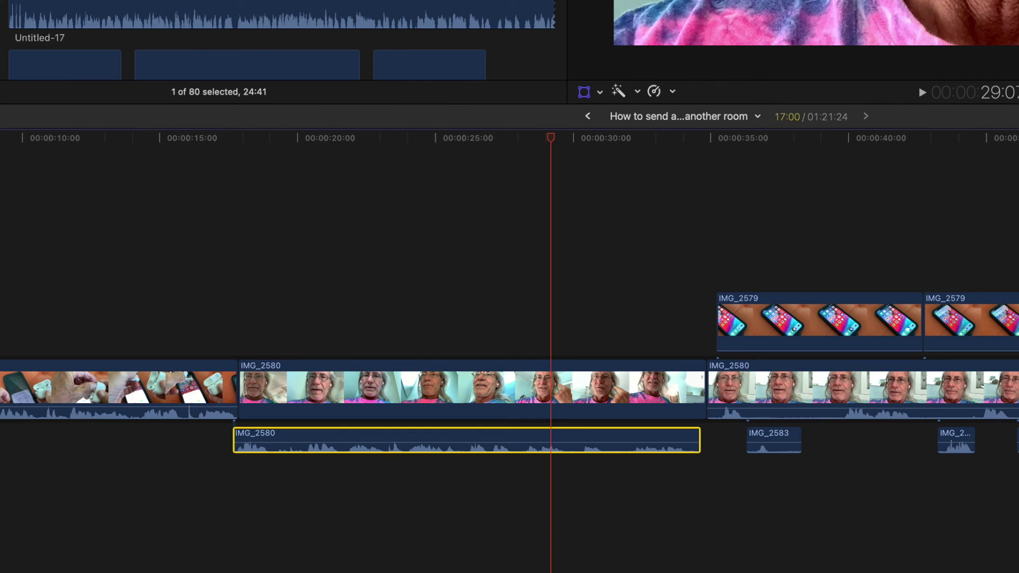
Step: Jump the playhead to the start of IMG_2580 and undo Detach Audio with Command-Z
key(Up)
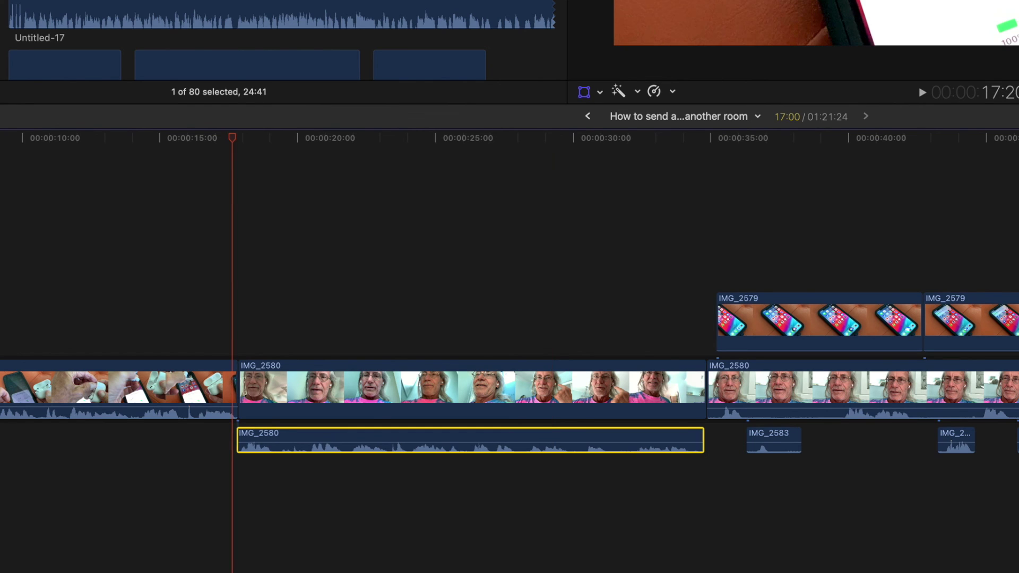
key(shift+period)
key(super+z)
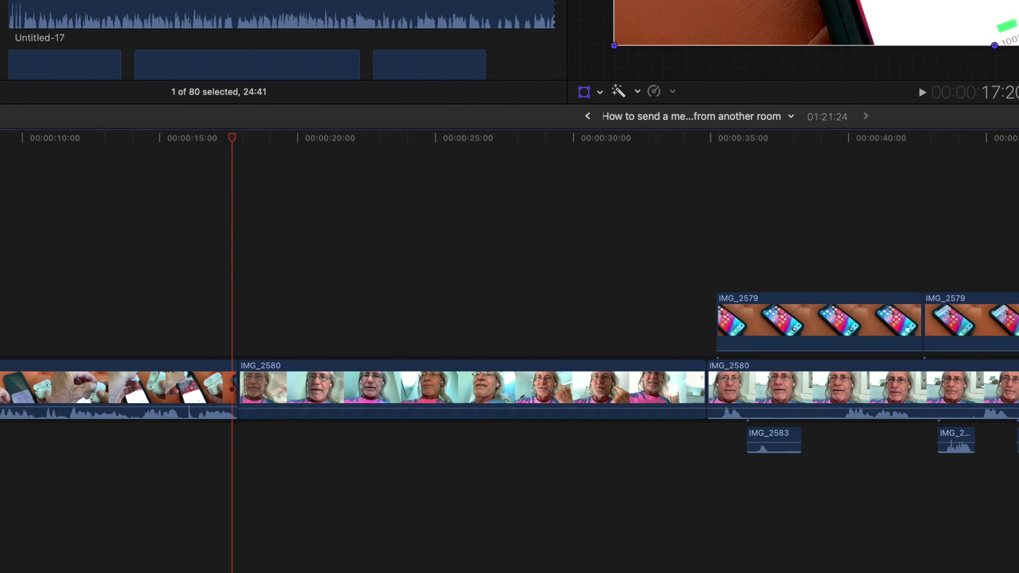